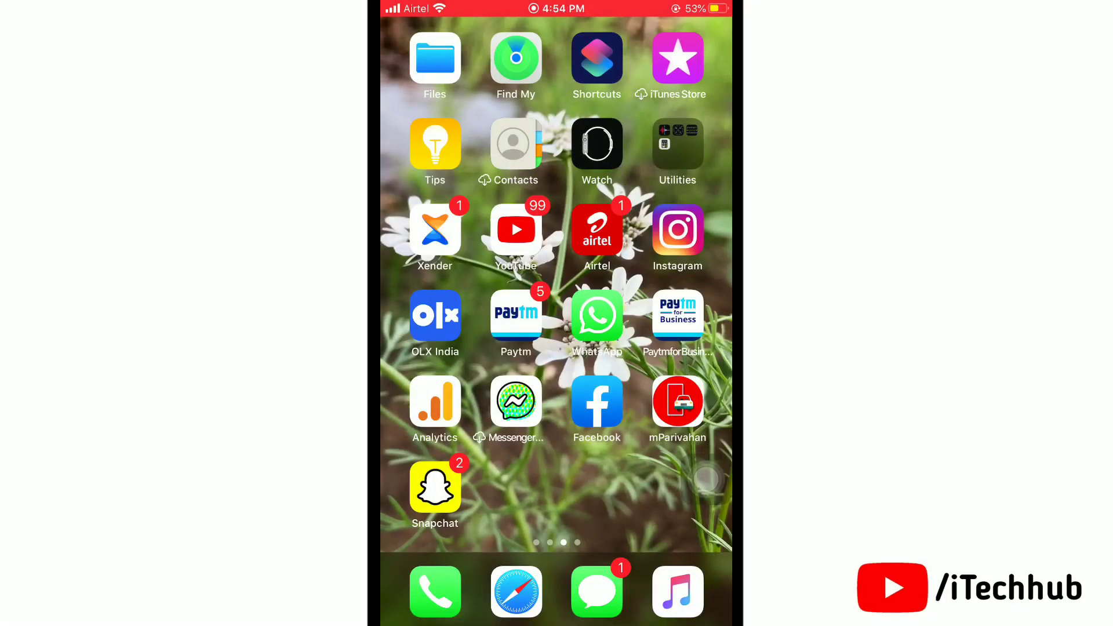
scroll(561, 280, right, 5)
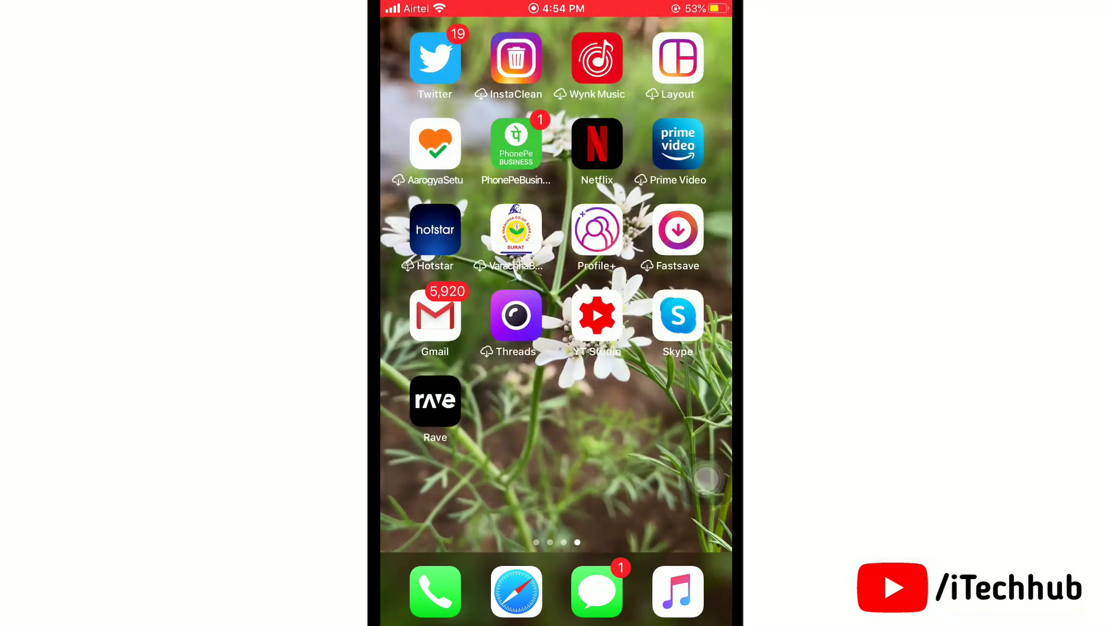
scroll(557, 281, left, 5)
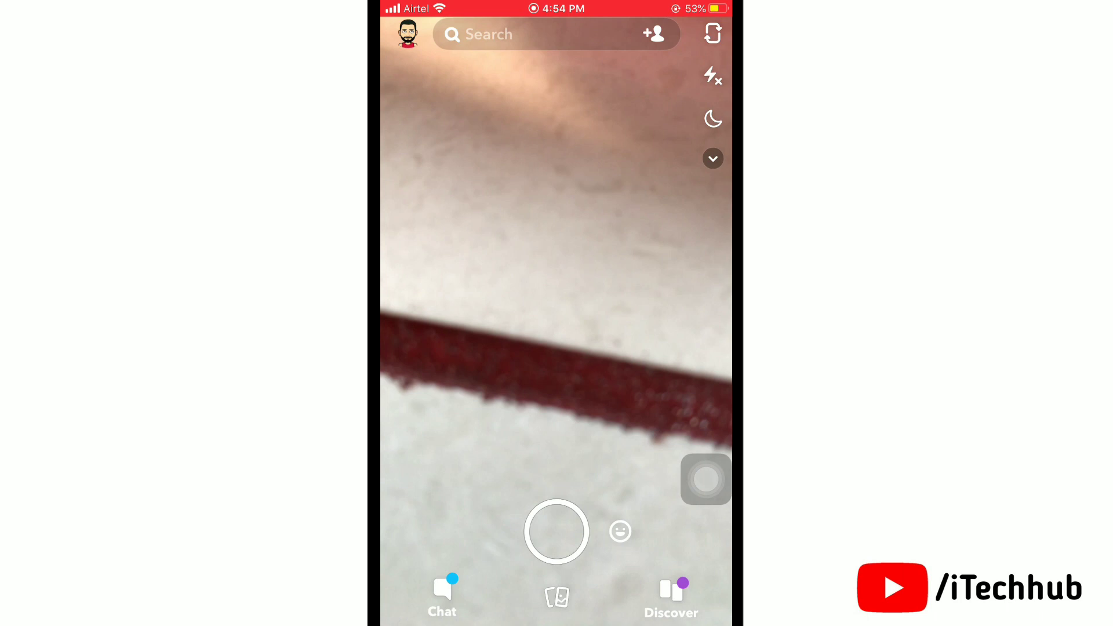
- Browse the camera's lenses to find the Upload lens results
click(621, 532)
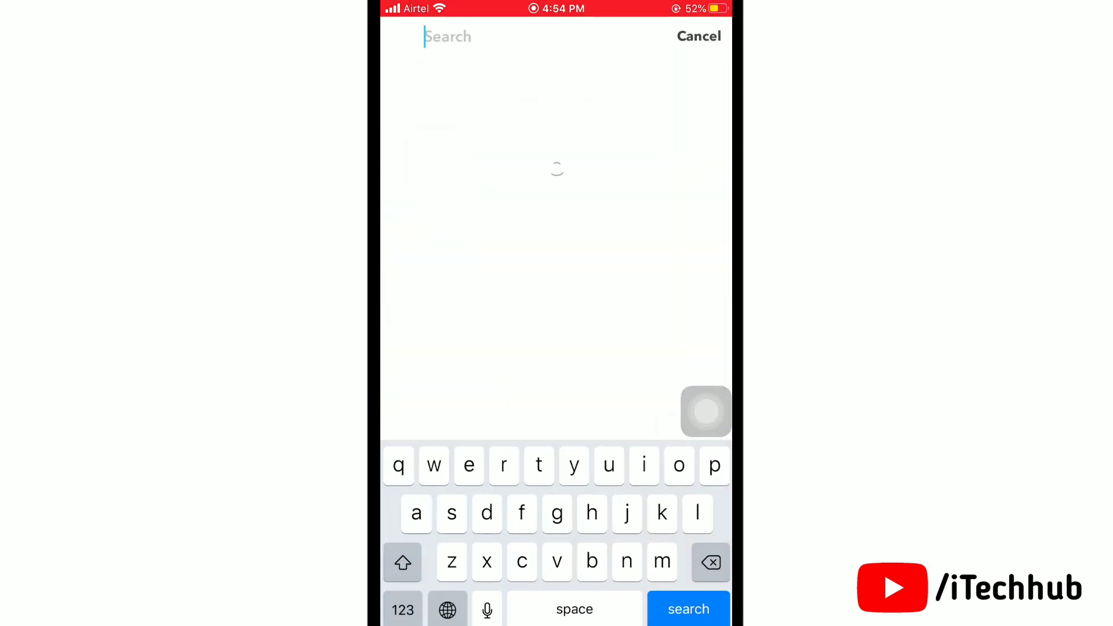
text(up)
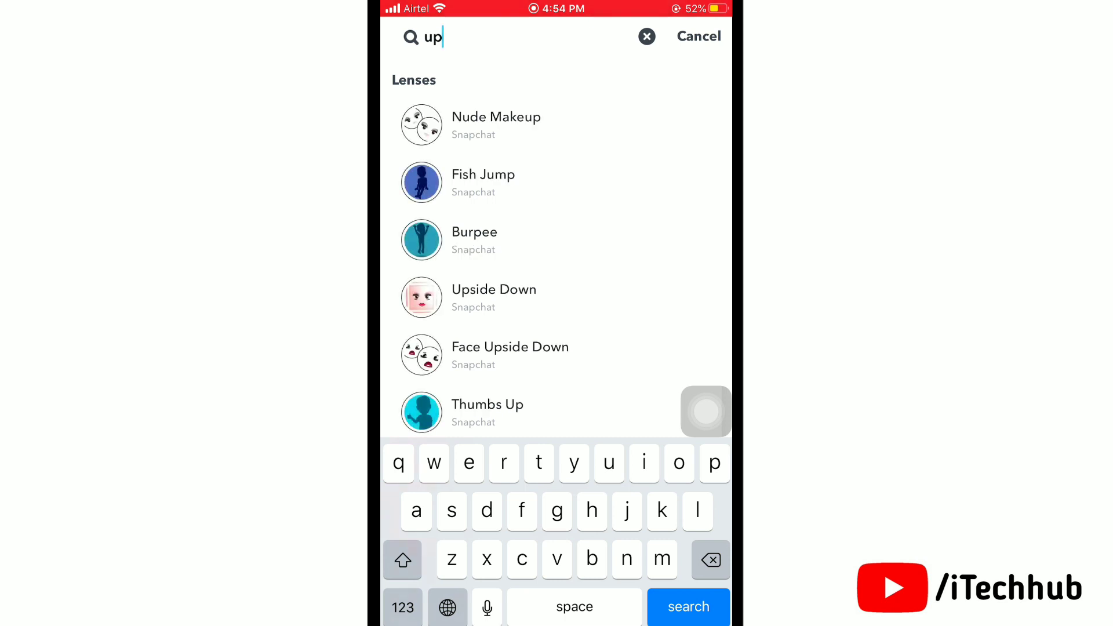
text(load)
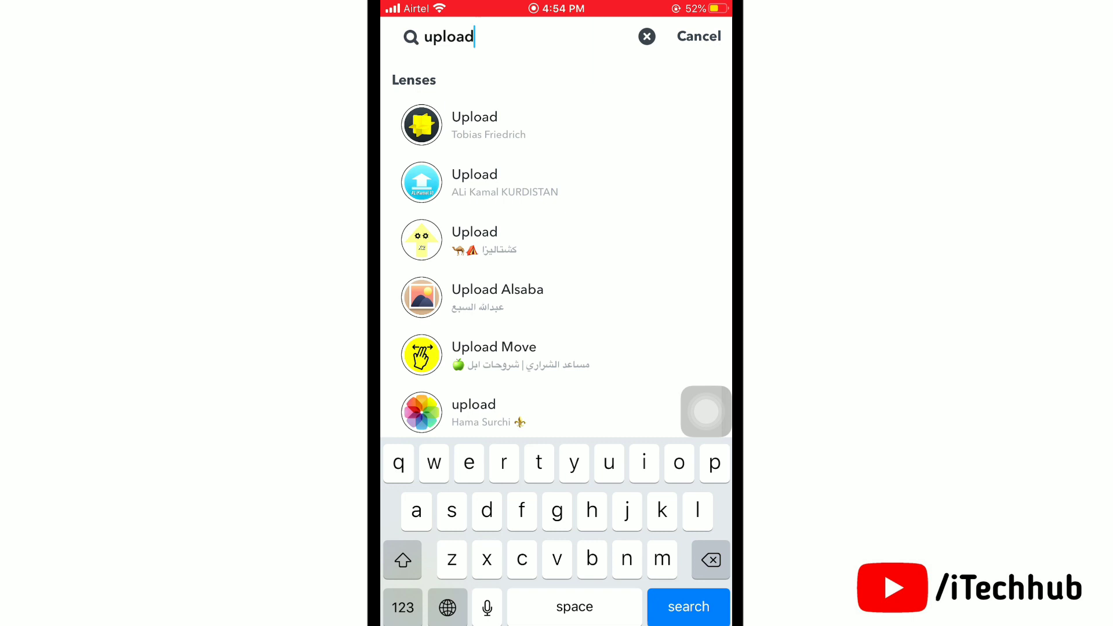
- Apply the first Upload lens and load a camera-roll photo as the snap
click(474, 125)
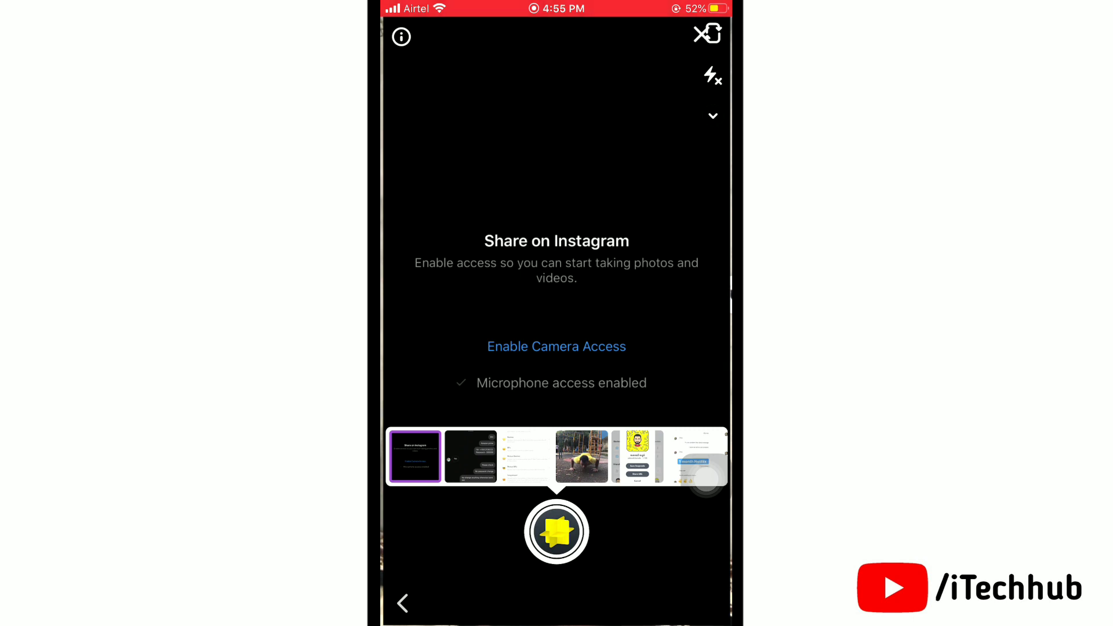
click(558, 533)
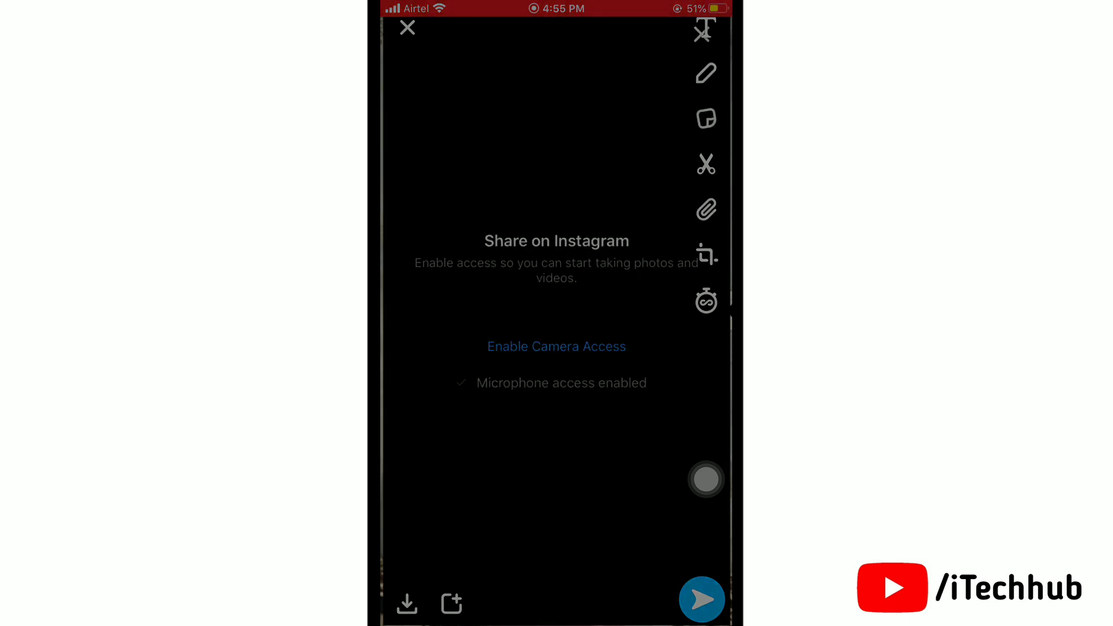
- Try the caption, drawing and sticker tools, then dismiss them leaving the snap unedited
click(706, 29)
click(706, 73)
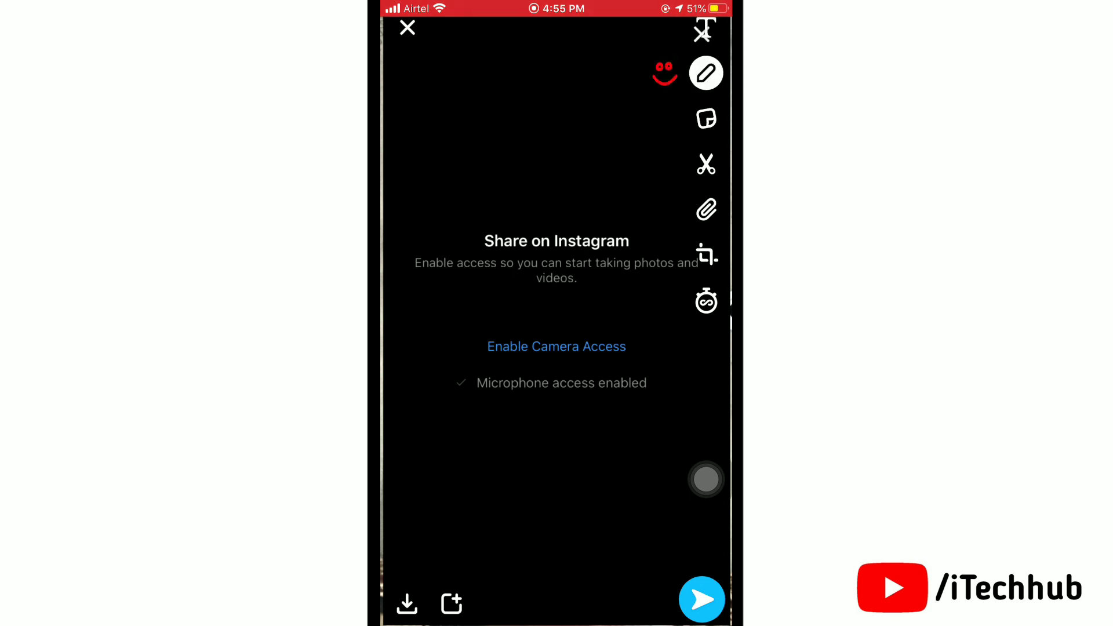
click(706, 119)
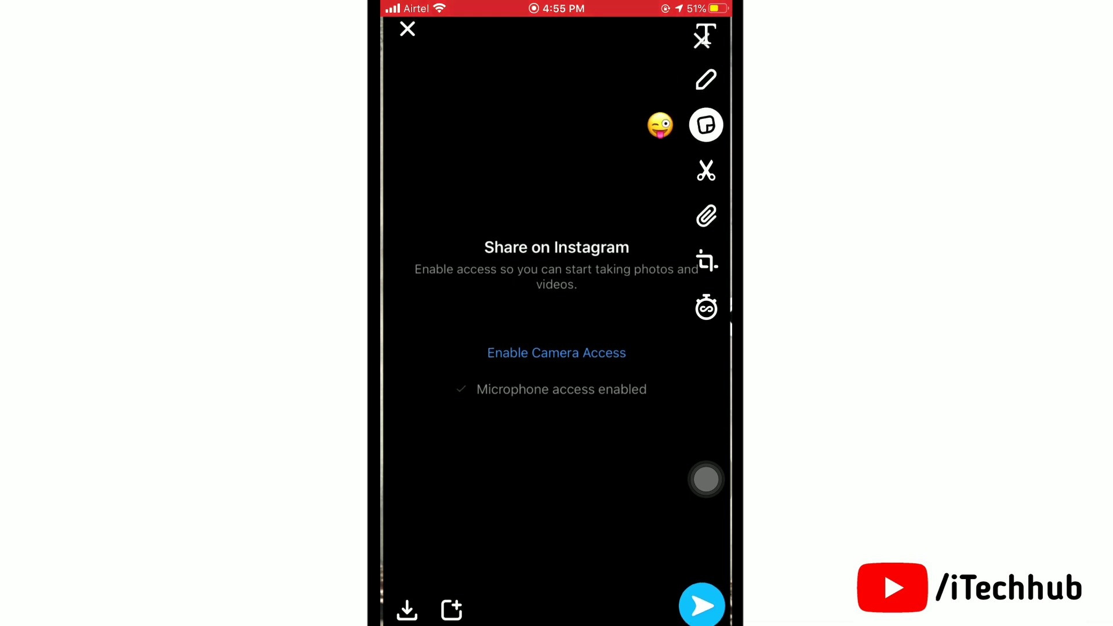
click(706, 125)
- Send the snap with My Story chosen as its destination
click(702, 599)
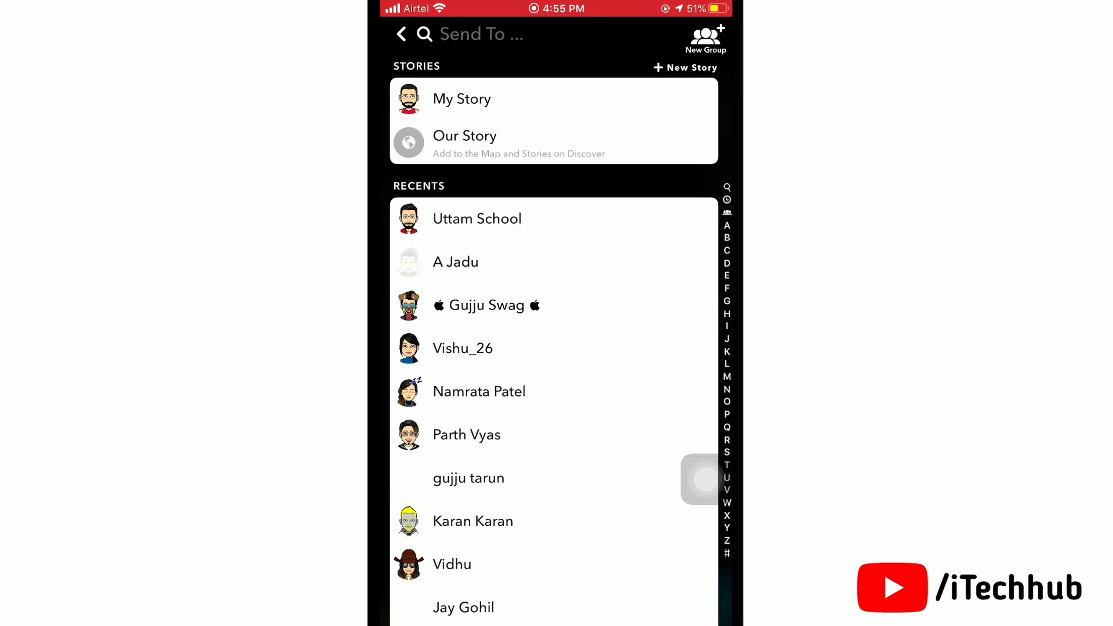
click(461, 99)
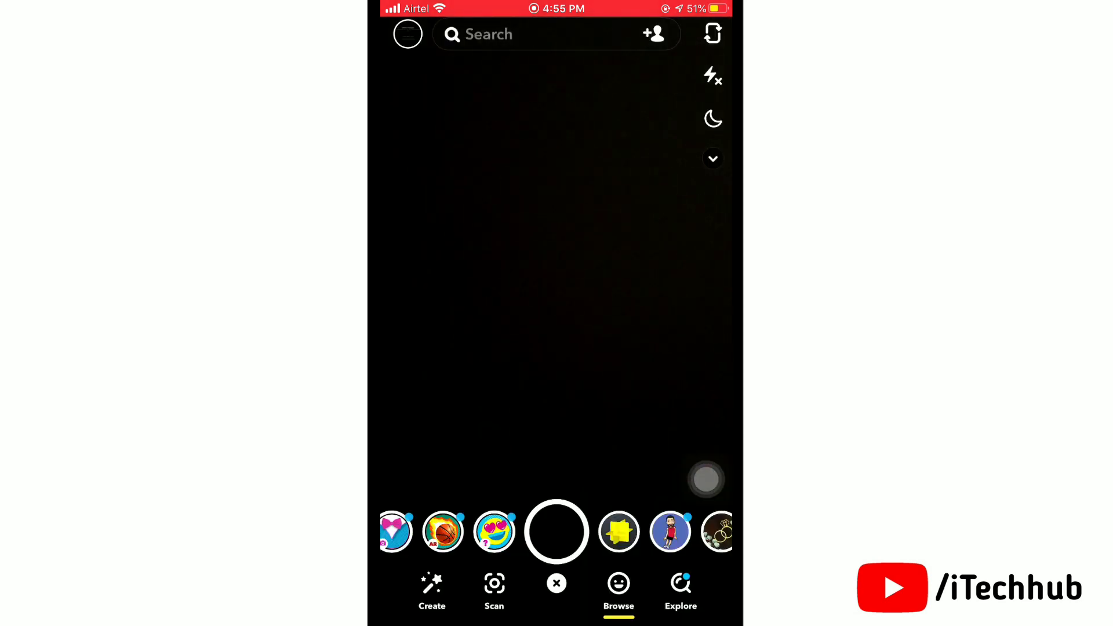
- View the newly posted snap in My Story from the profile page
click(408, 34)
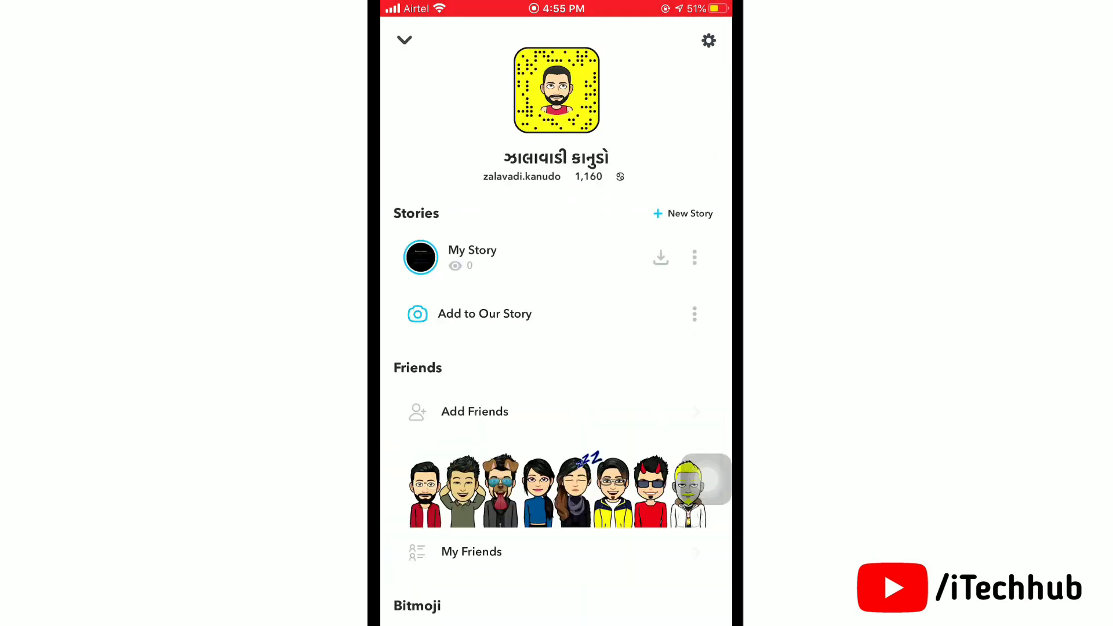
click(421, 256)
- Leave Snapchat for the home screen and bring up Control Center
key(super)
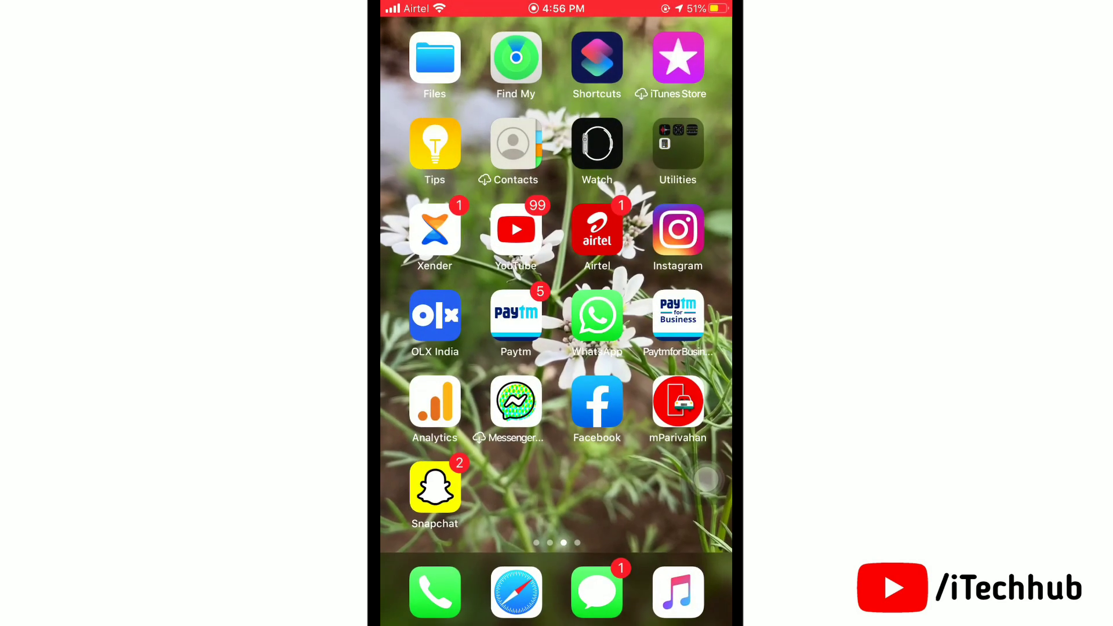
drag(557, 622, 557, 348)
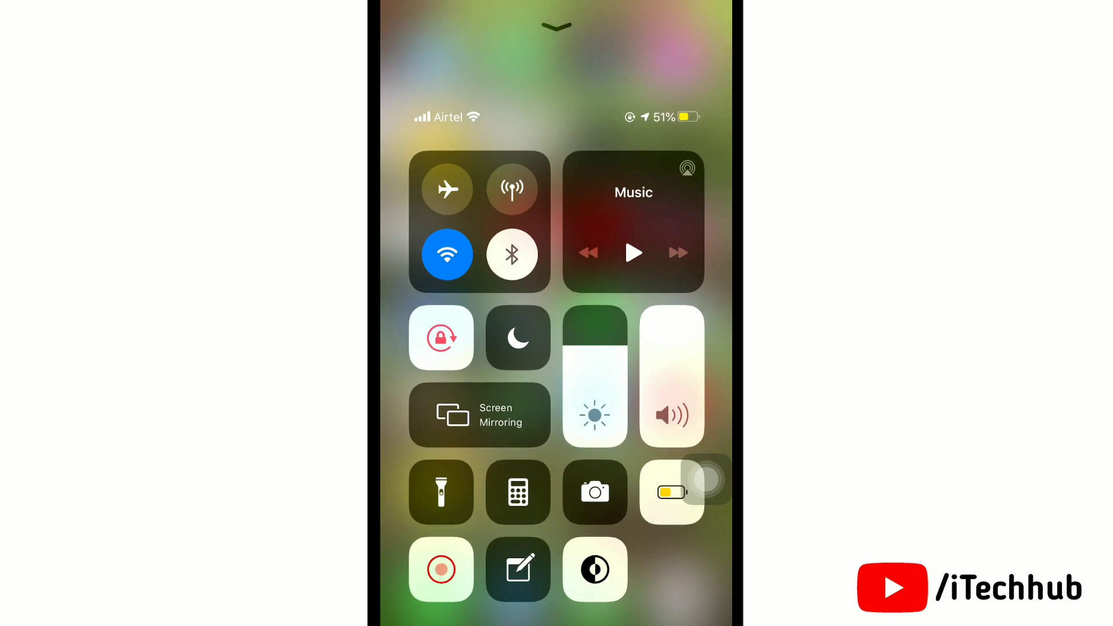